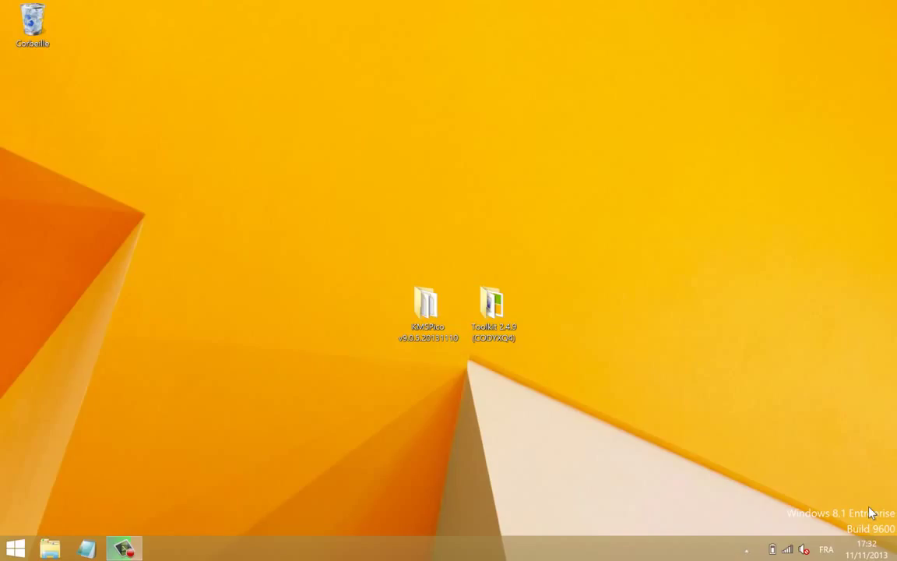
- Open the Toolkit 2.4.9 (CODYXQ4) folder and run Microsoft Toolkit2.4.9 as administrator
double_click(484, 306)
left_click(385, 182)
right_click(382, 182)
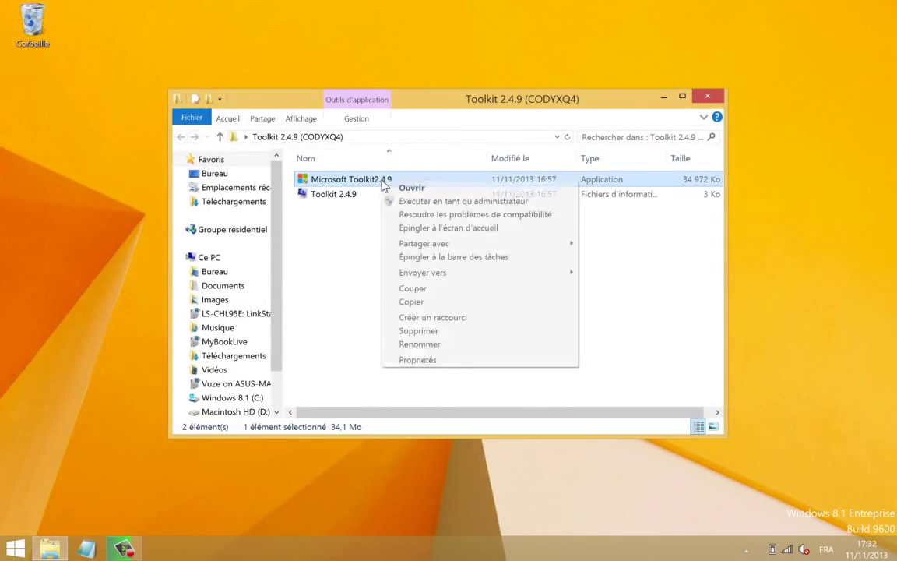
left_click(436, 201)
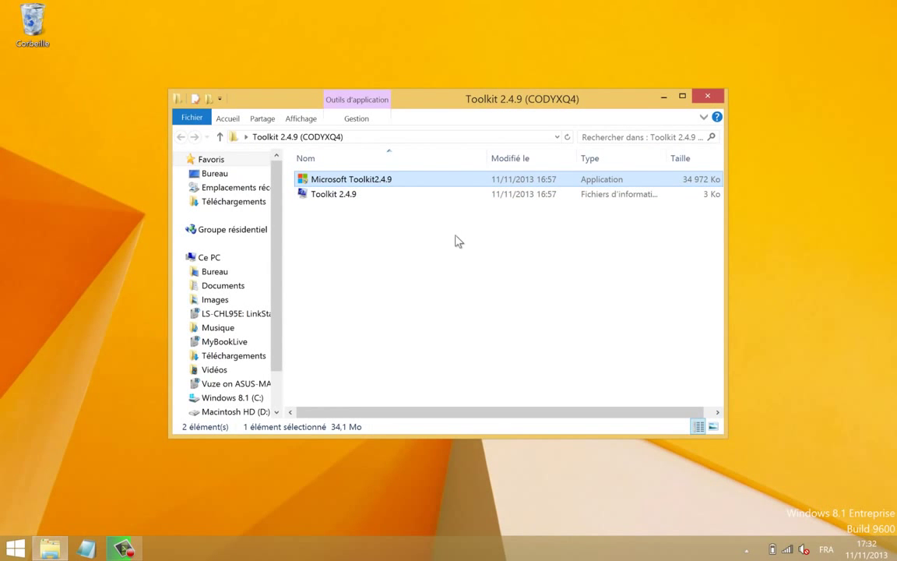
- Check the Windows activation status in the computer's system properties and close the Système window
right_click(220, 257)
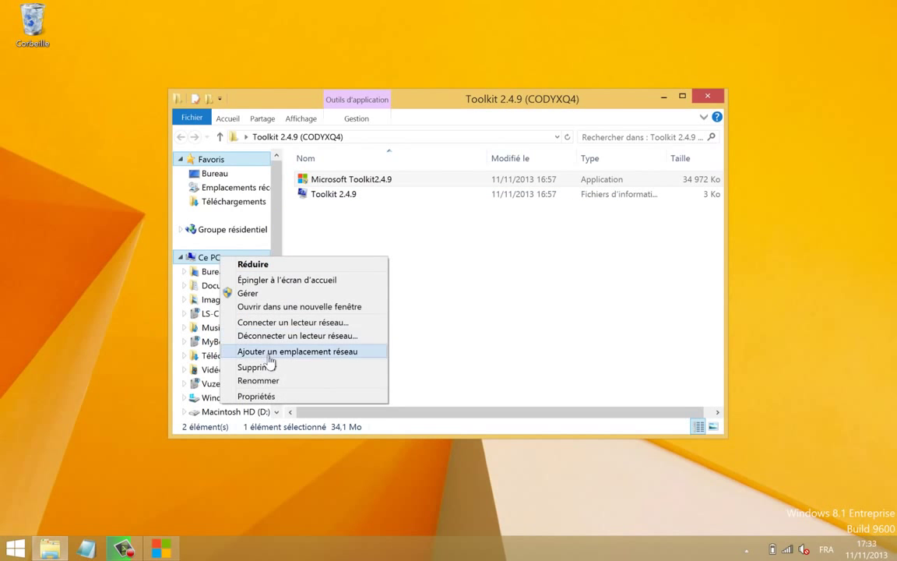
left_click(265, 397)
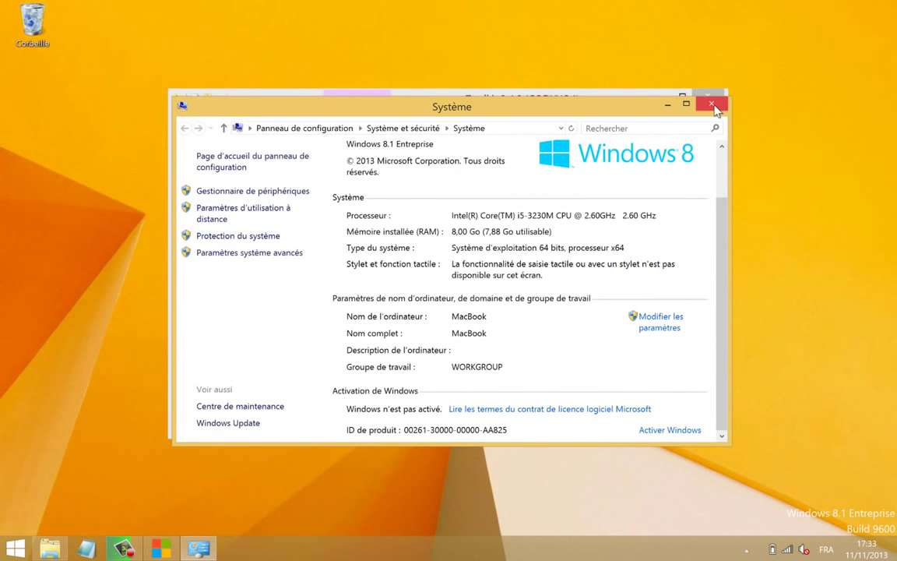
left_click(710, 97)
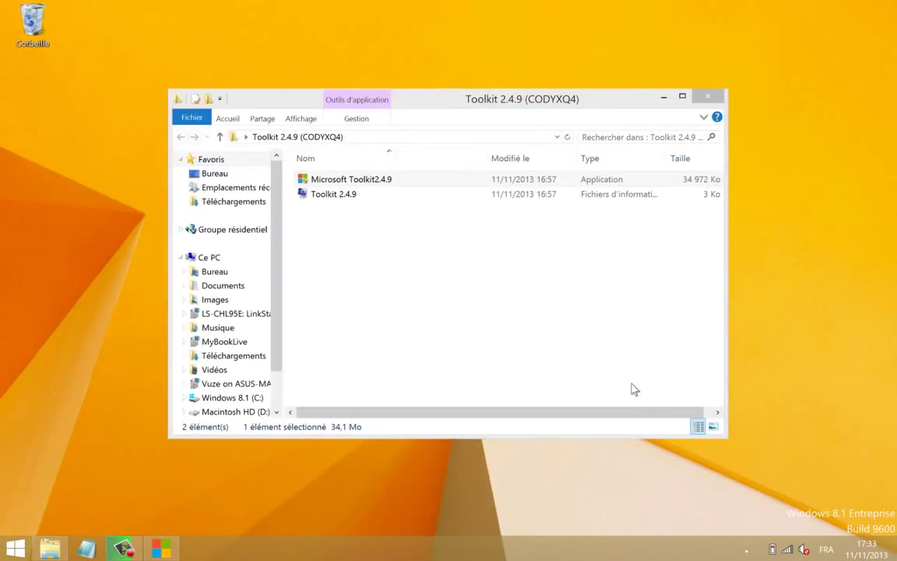
- Try to activate Windows with the Windows Toolkit's Activate function, allowing the application through the firewall on private networks
left_click(161, 549)
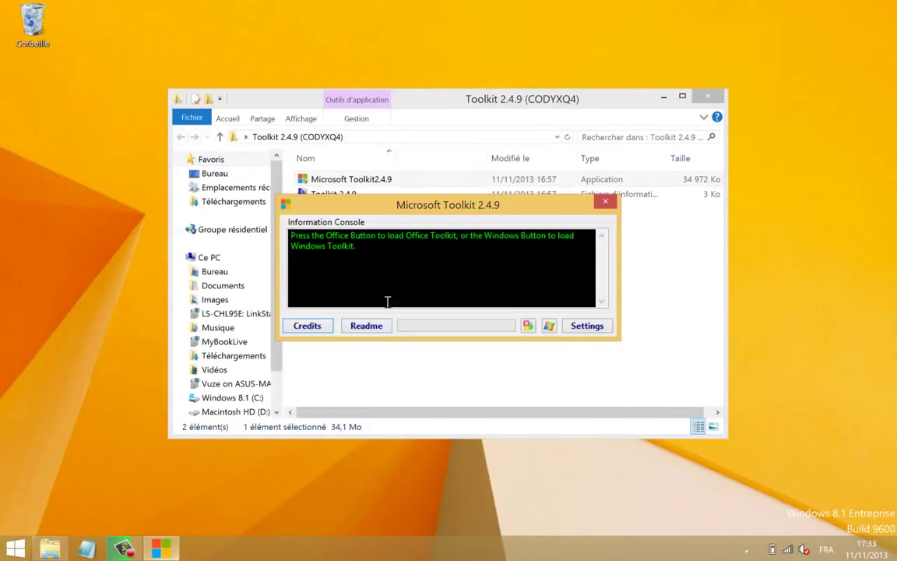
left_click(549, 325)
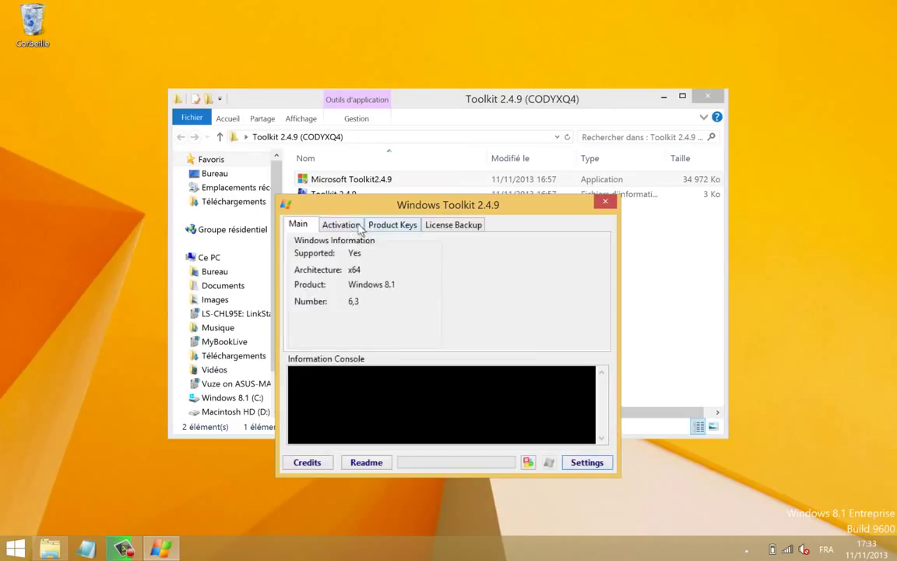
left_click(356, 225)
left_click(498, 260)
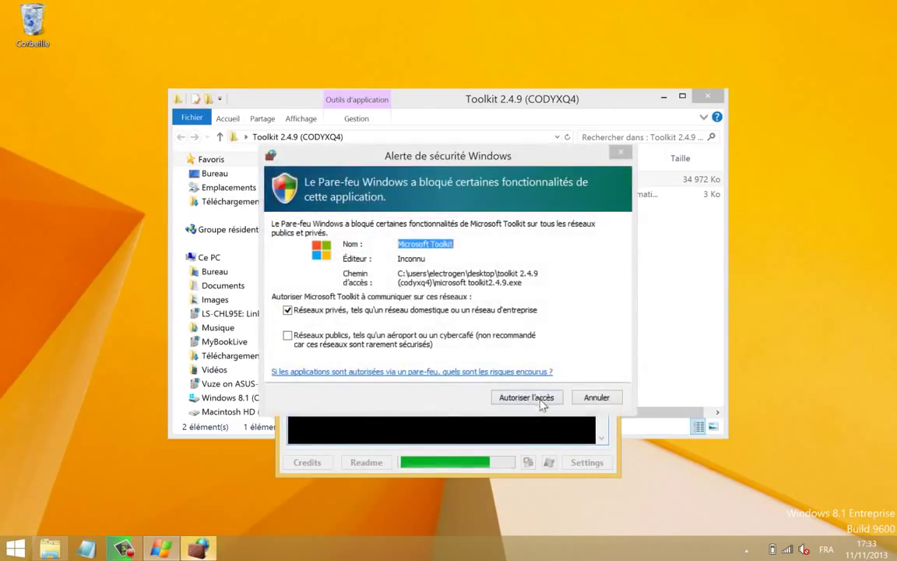
left_click(540, 402)
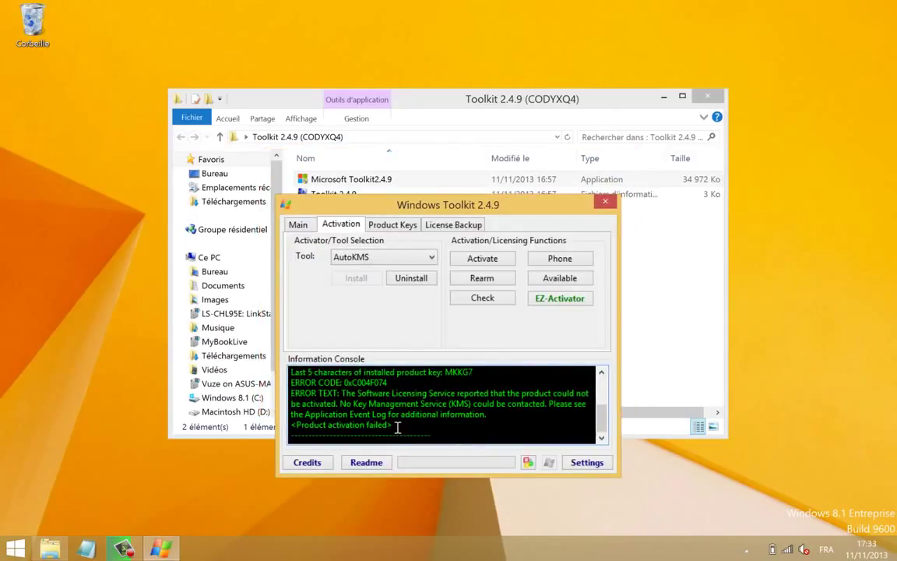
- Close Windows Toolkit and its folder window, and move the Toolkit 2.4.9 folder to the recycle bin
left_click(606, 203)
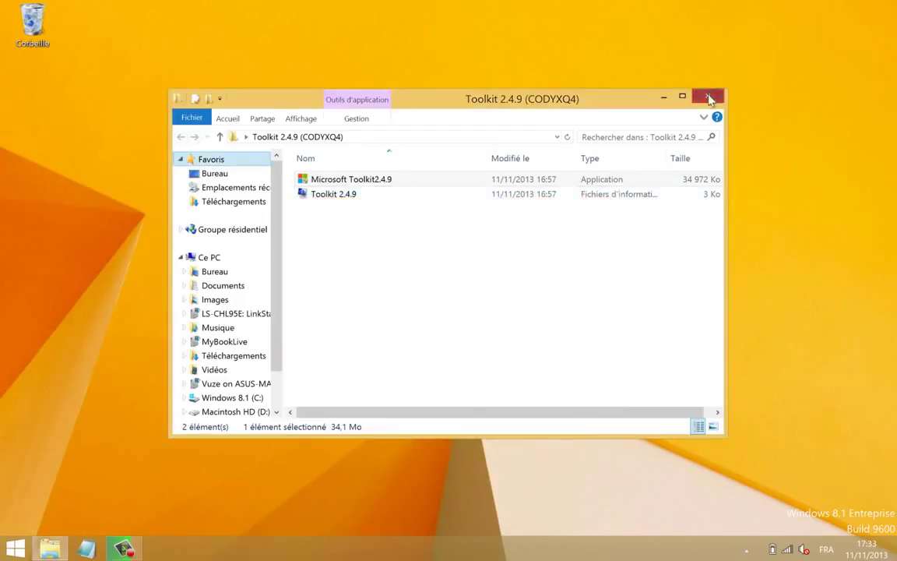
left_click(707, 95)
left_click_drag(492, 304, 31, 27)
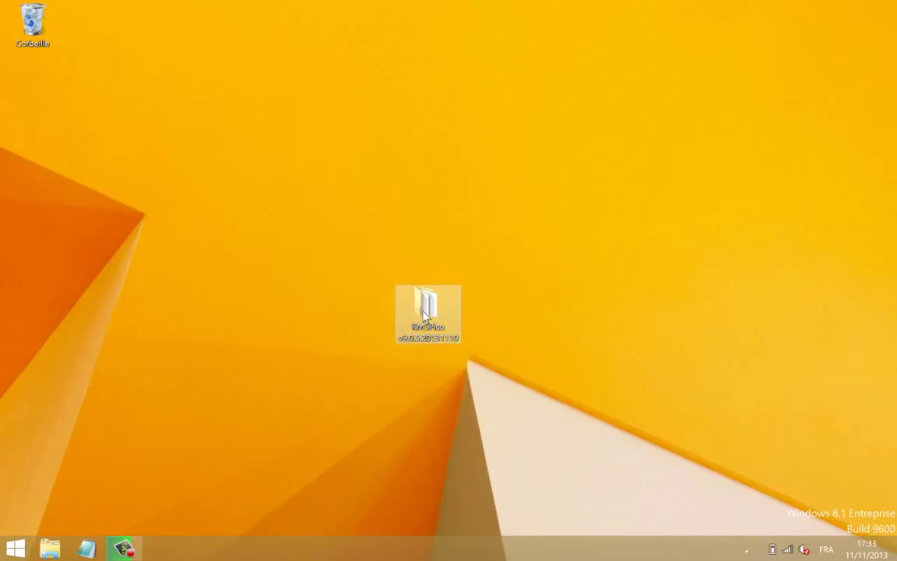
- Open the KMSpico Install folder inside KMSPico v9.0.5.20131110 and run KMSpico_setup as administrator
mouse_move(424, 312)
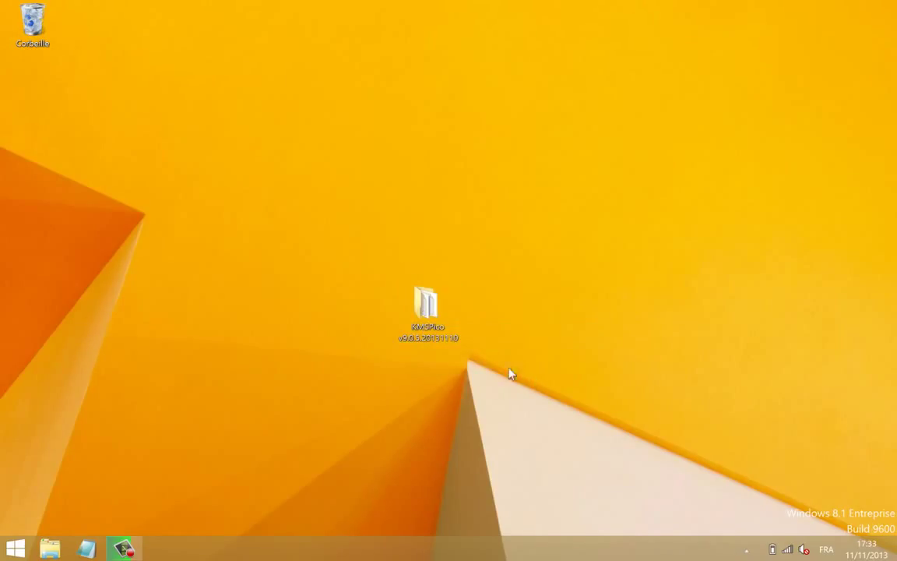
double_click(432, 331)
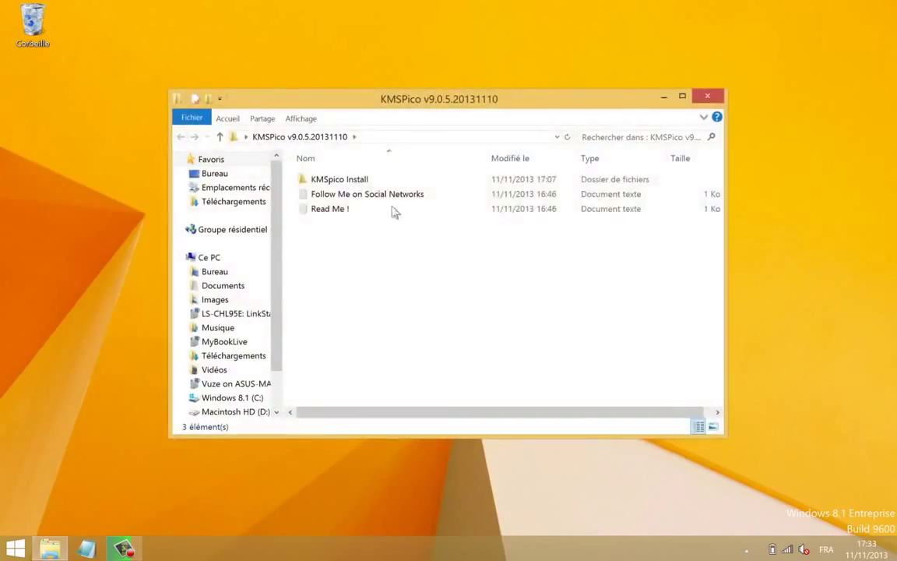
double_click(350, 177)
left_click(350, 180)
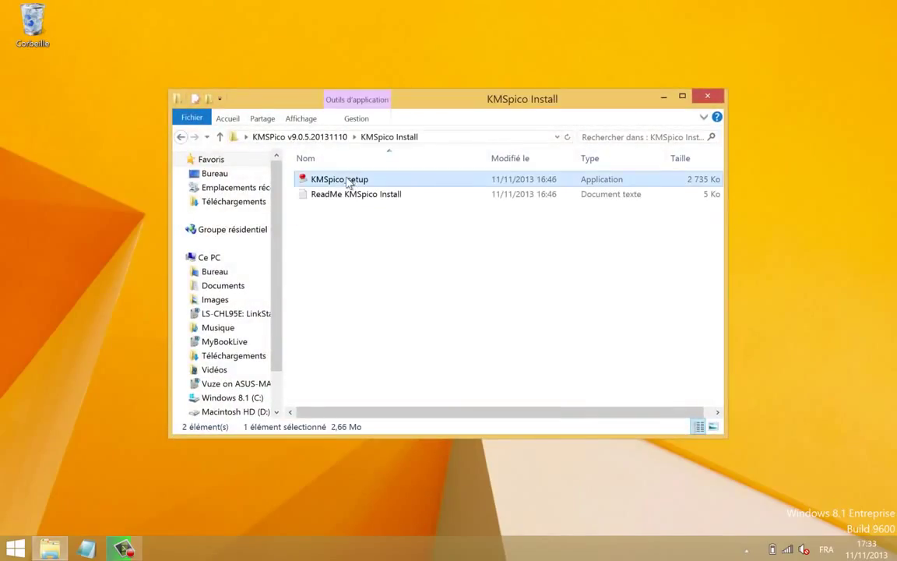
right_click(396, 186)
left_click(438, 205)
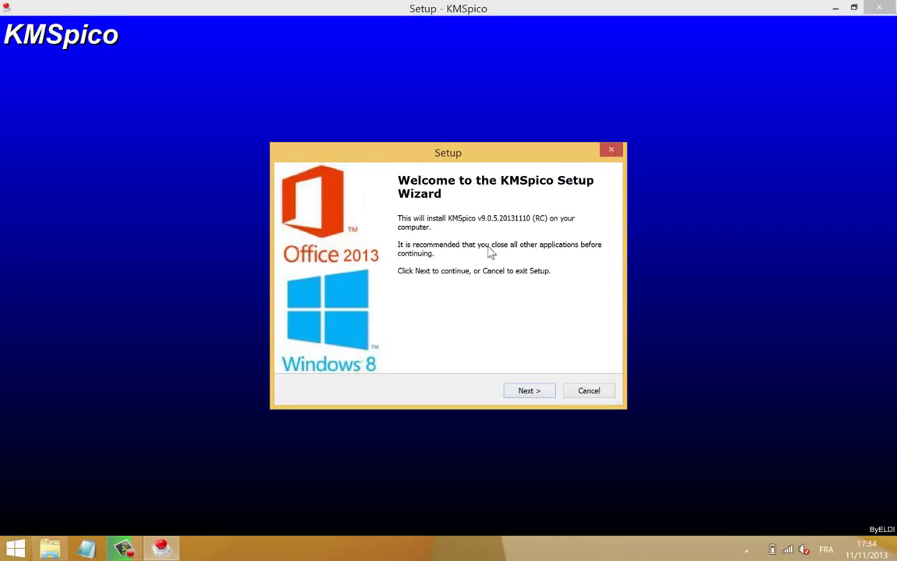
- Accept the license agreement and install KMSpico in C:\Program Files\KMSpico with the KMSpico Start Menu folder
left_click(531, 390)
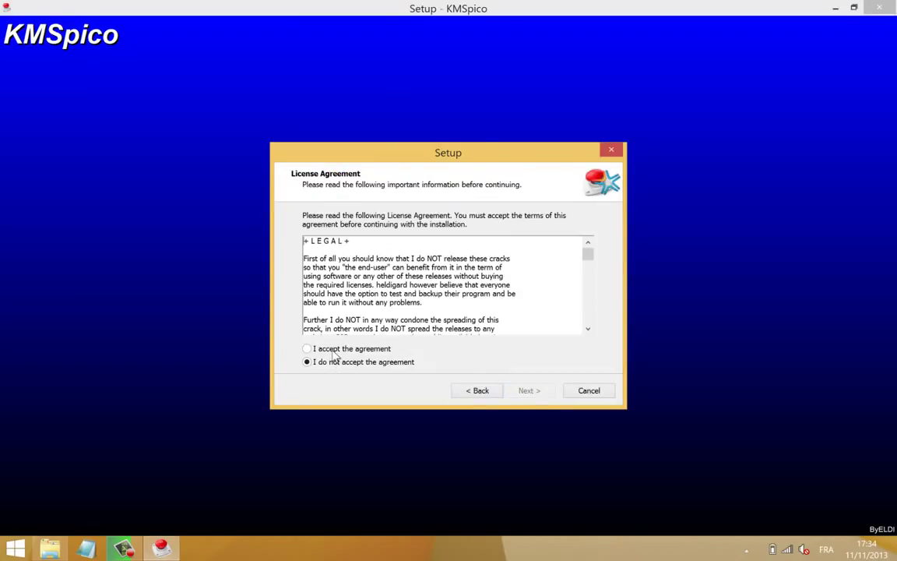
left_click(335, 349)
left_click(529, 390)
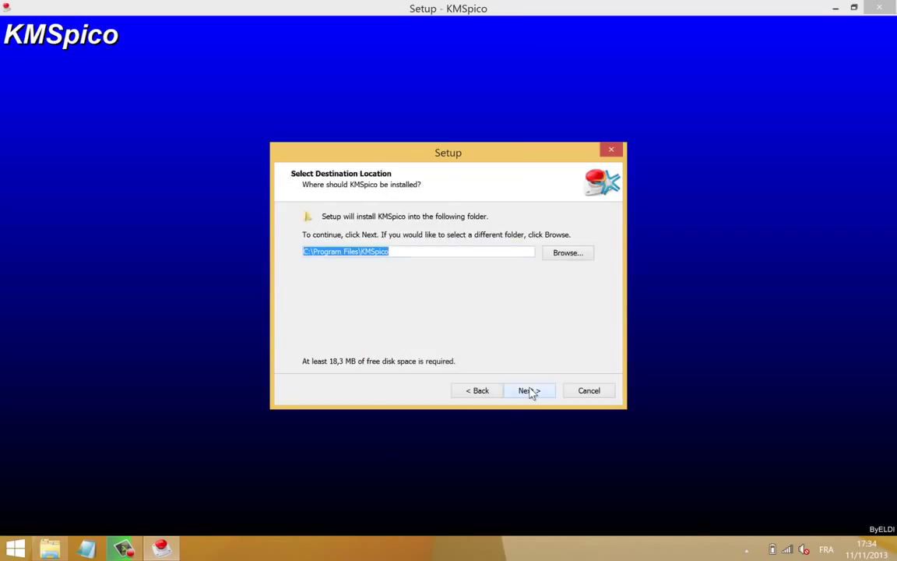
left_click(530, 391)
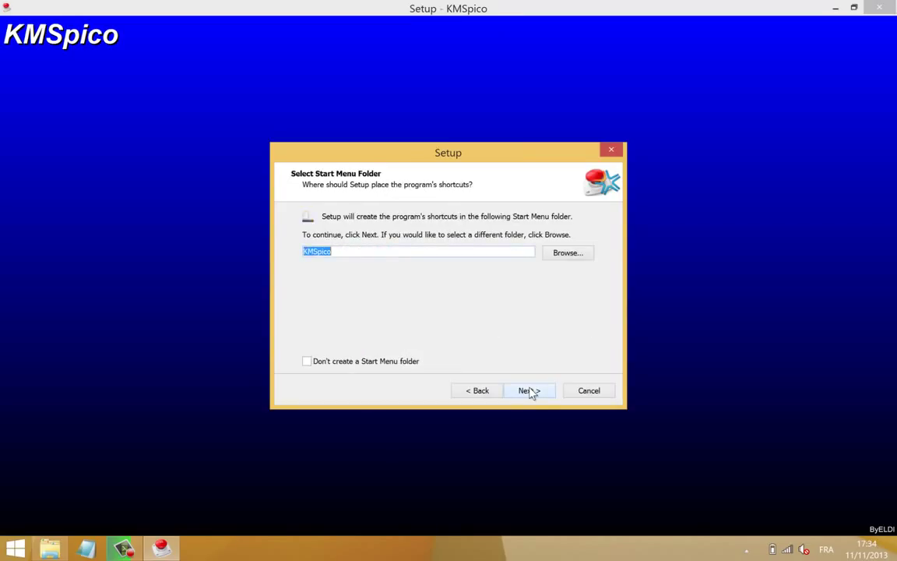
left_click(530, 391)
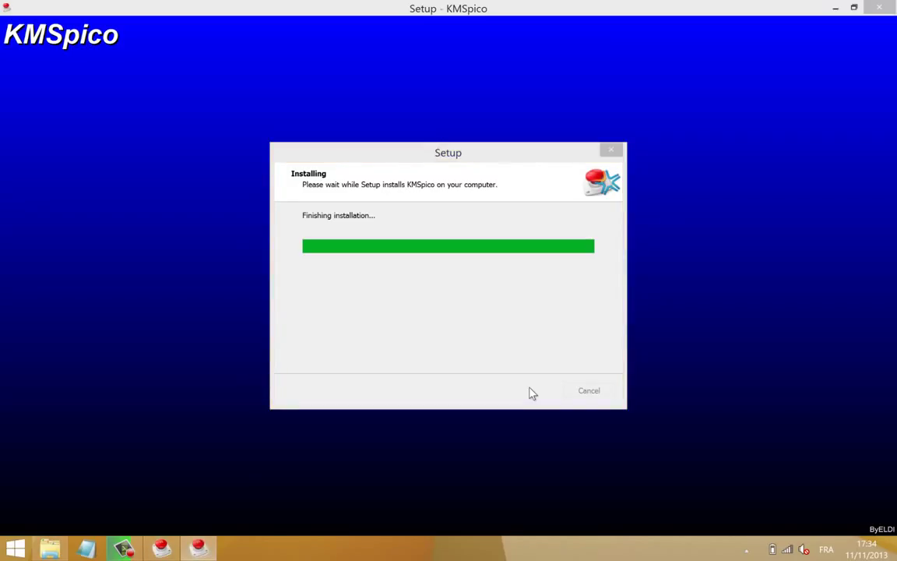
- Close the extra KMSpico window opened during the installation and the KMSpico Install folder window
mouse_move(204, 552)
right_click(202, 549)
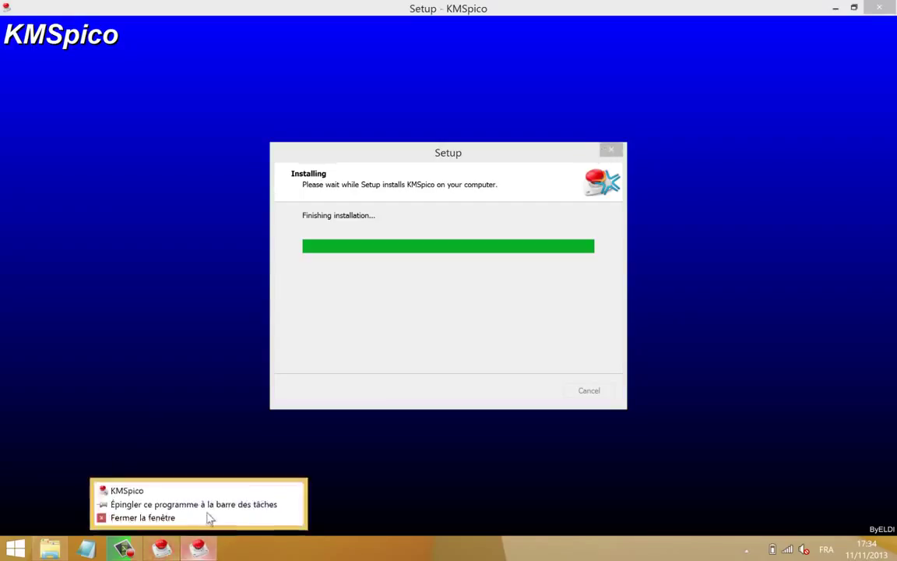
left_click(207, 517)
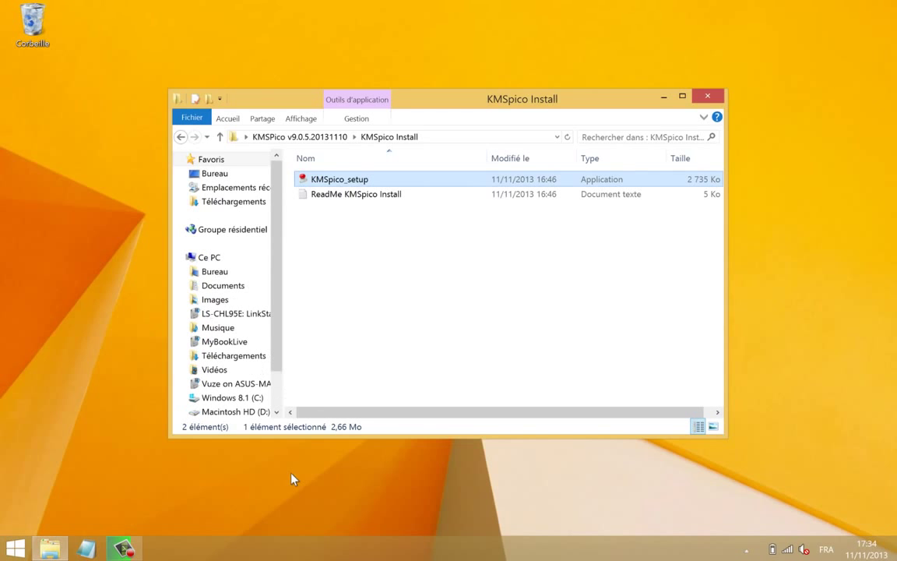
left_click(699, 96)
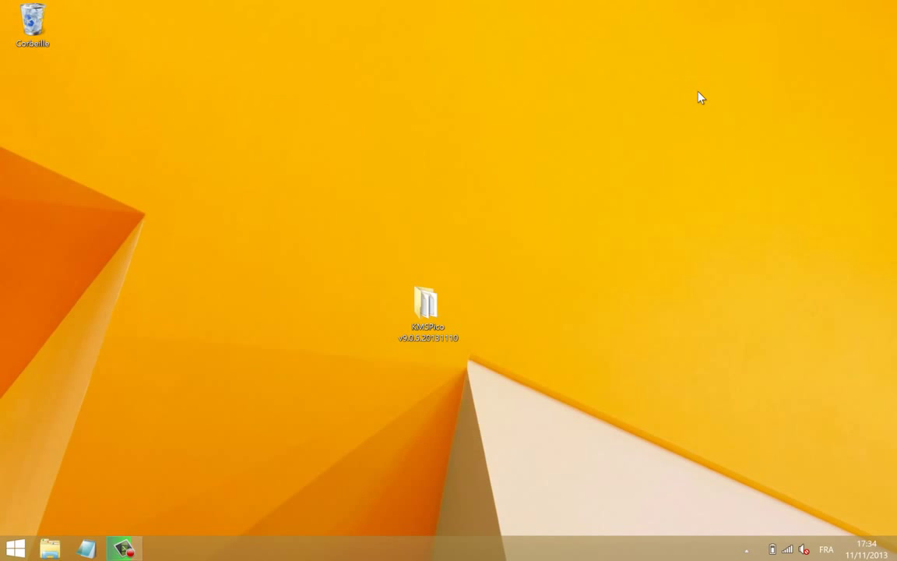
- Launch KMSpico from the Start screen, turn the system volume up, and start the activation in KMS GUI ELDI
key("super")
left_click(86, 525)
key("XF86AudioRaiseVolume")
key("XF86AudioRaiseVolume")
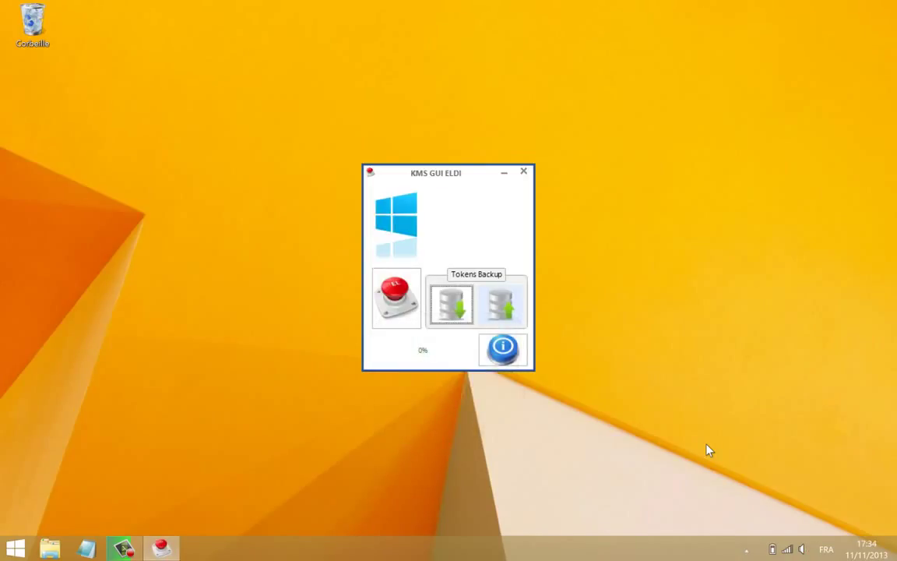
left_click(396, 295)
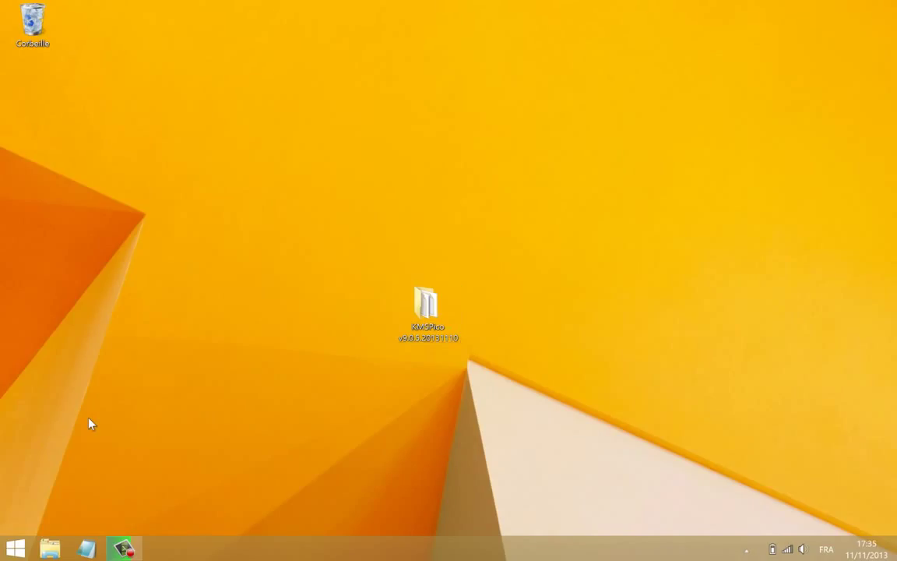
- Check the Windows activation status again in the properties of Ce PC and close both windows
key("super+e")
right_click(249, 240)
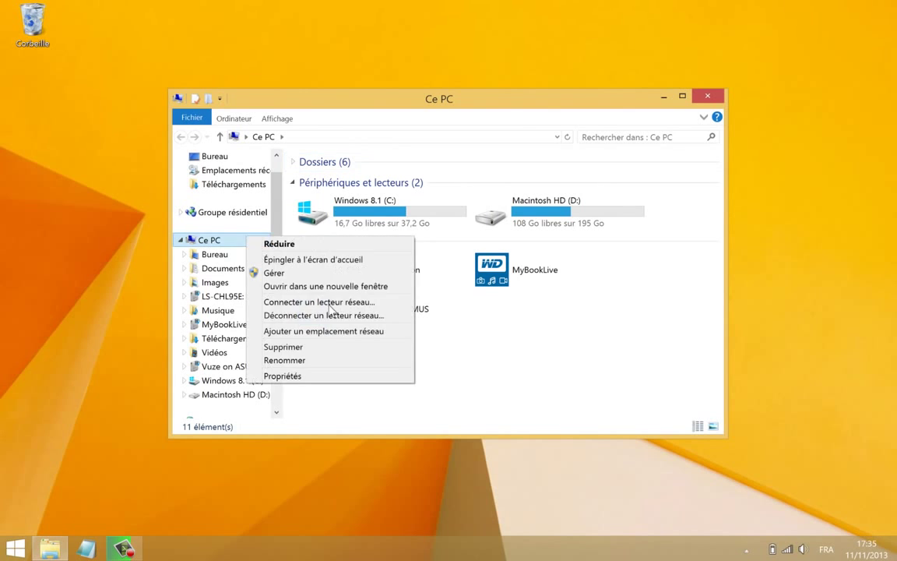
left_click(322, 377)
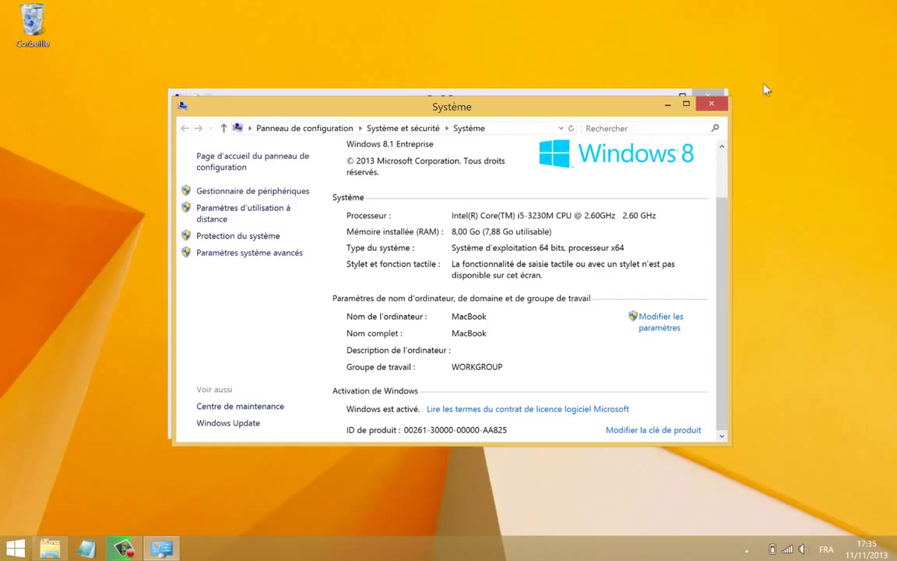
left_click(717, 108)
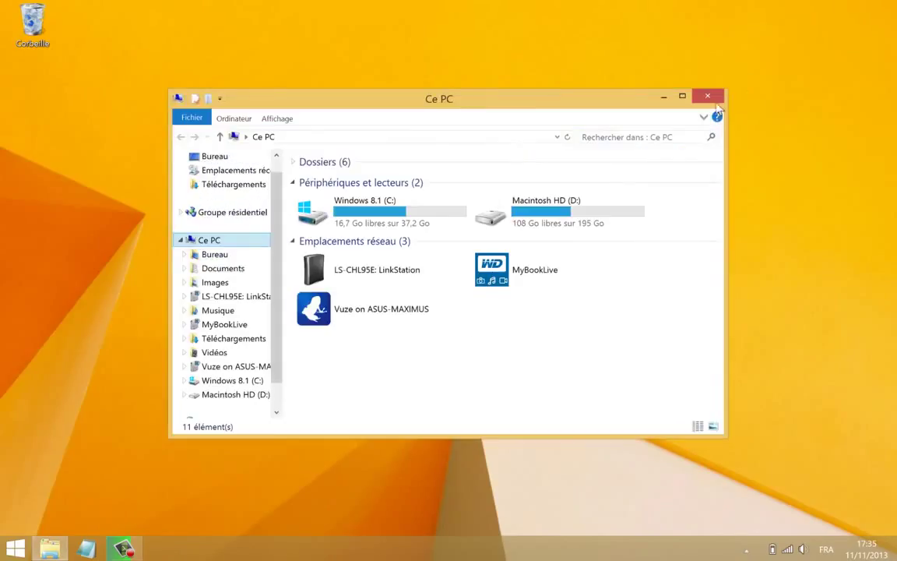
left_click(711, 95)
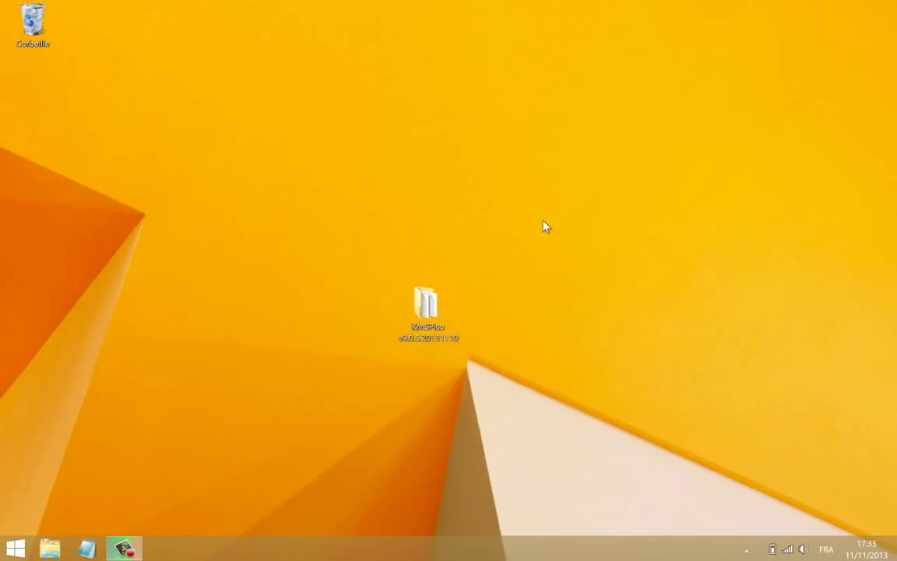
key("XF86AudioMute")
key("XF86AudioMute")
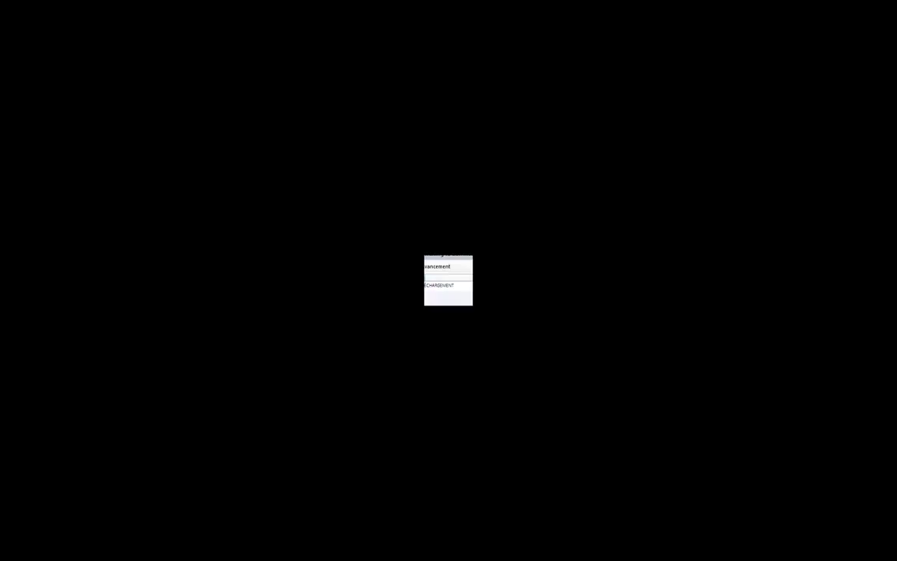